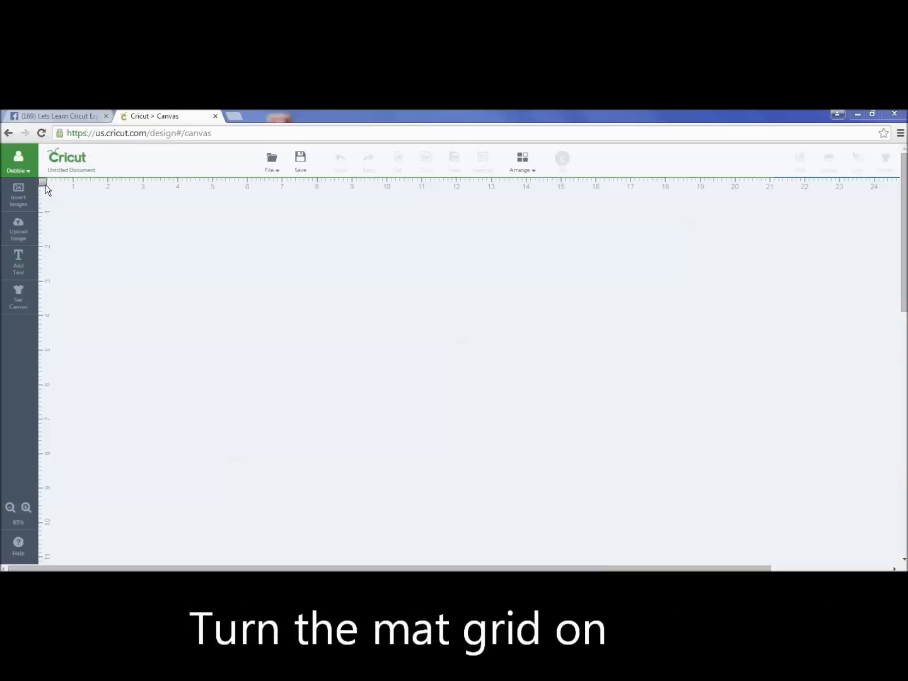
Turn on the canvas grid and insert the Flower image from the Florals Embellished image set
left_click(43, 183)
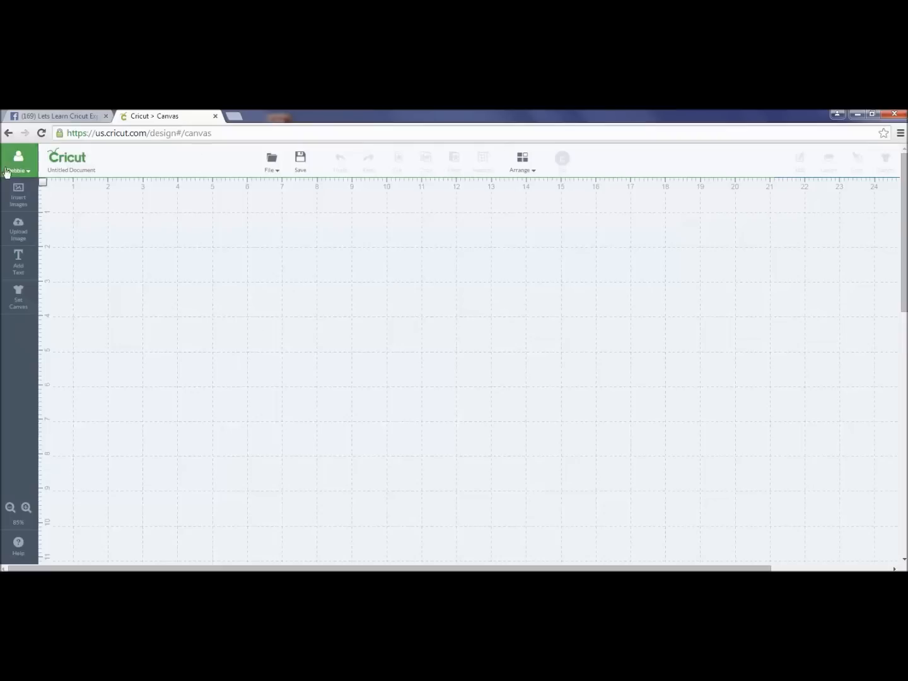
left_click(19, 189)
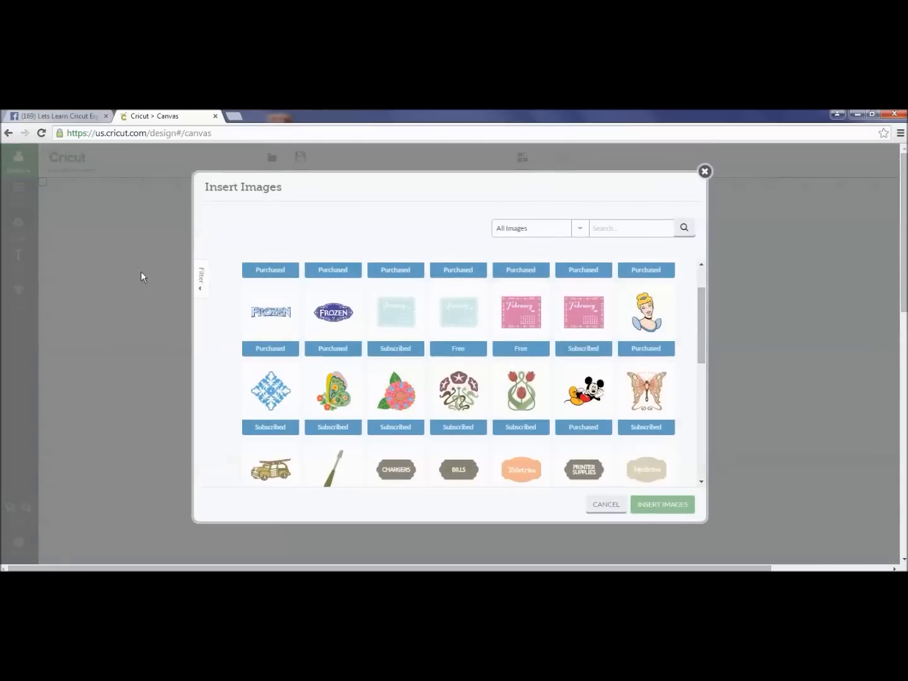
mouse_move(417, 372)
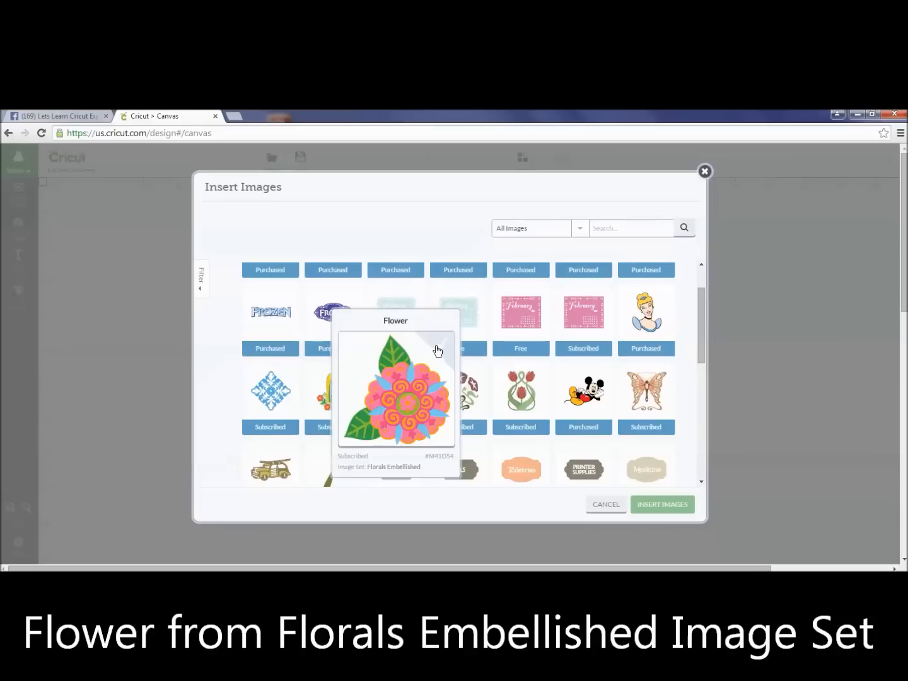
left_click(437, 351)
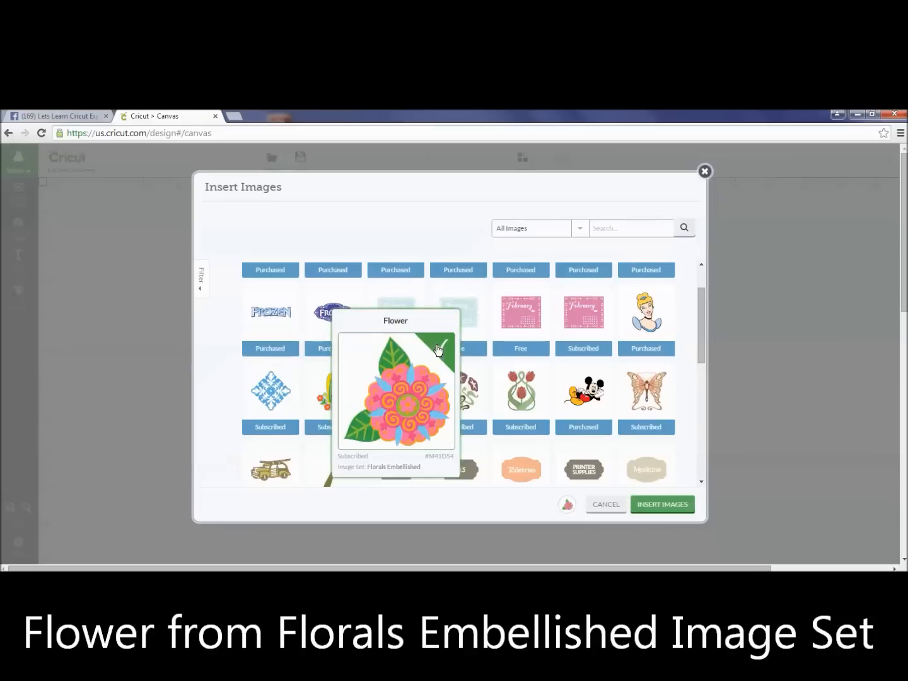
left_click(656, 505)
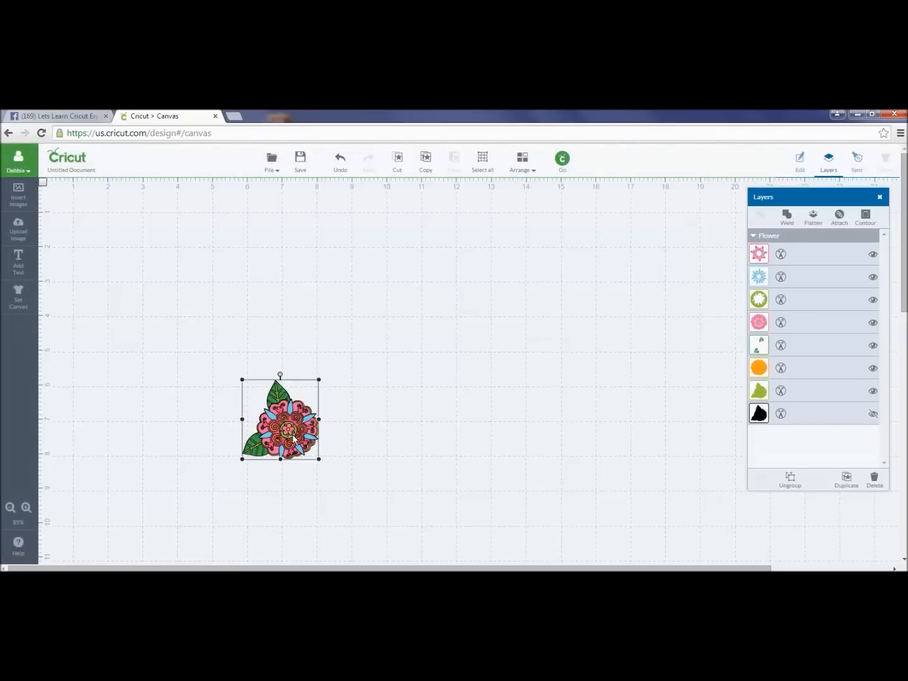
Place the flower in the canvas's upper-left corner and enlarge it proportionally to about 2.57 × 2.67 in
left_click_drag(294, 436, 109, 244)
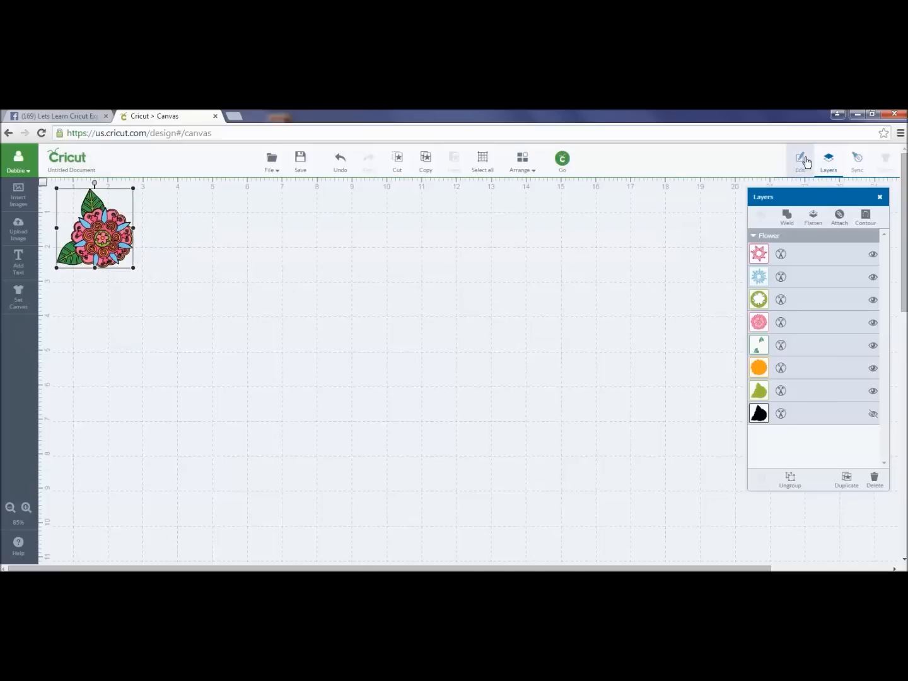
left_click(800, 161)
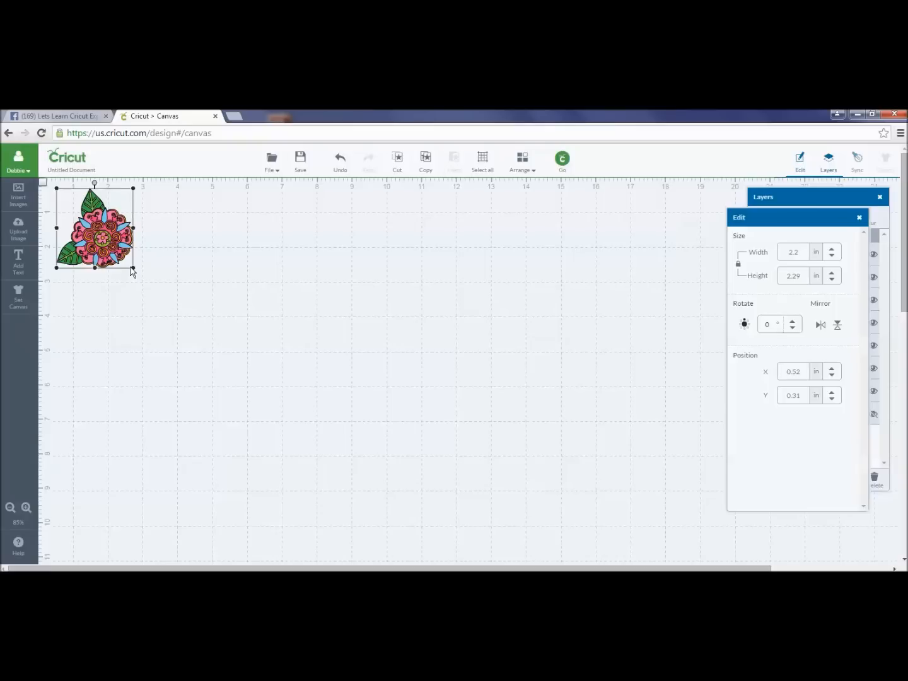
mouse_move(133, 270)
left_mouse_down()
mouse_move(120, 267)
mouse_move(139, 286)
left_mouse_up()
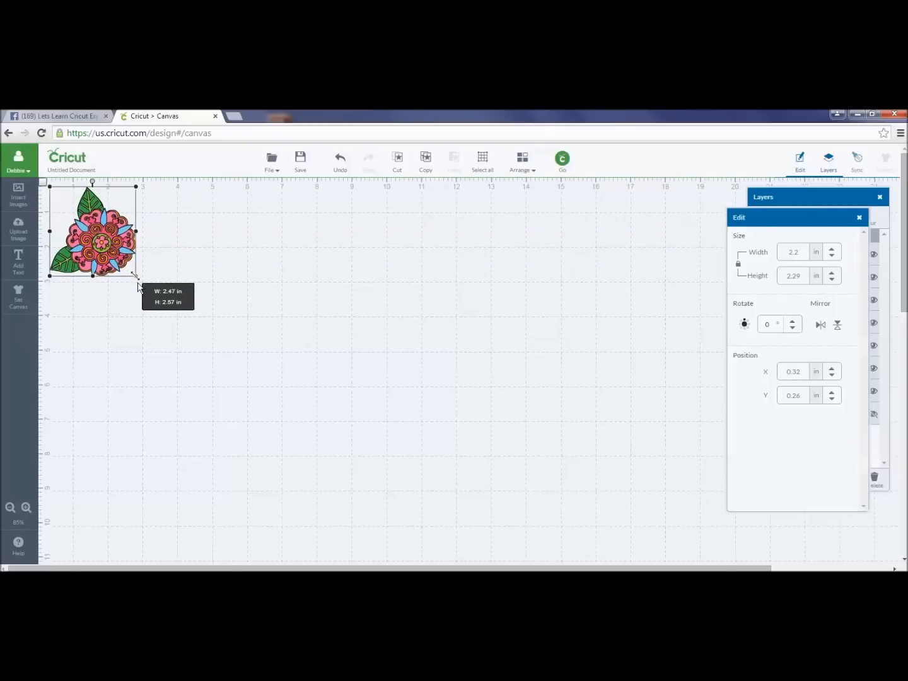
left_click_drag(139, 286, 140, 287)
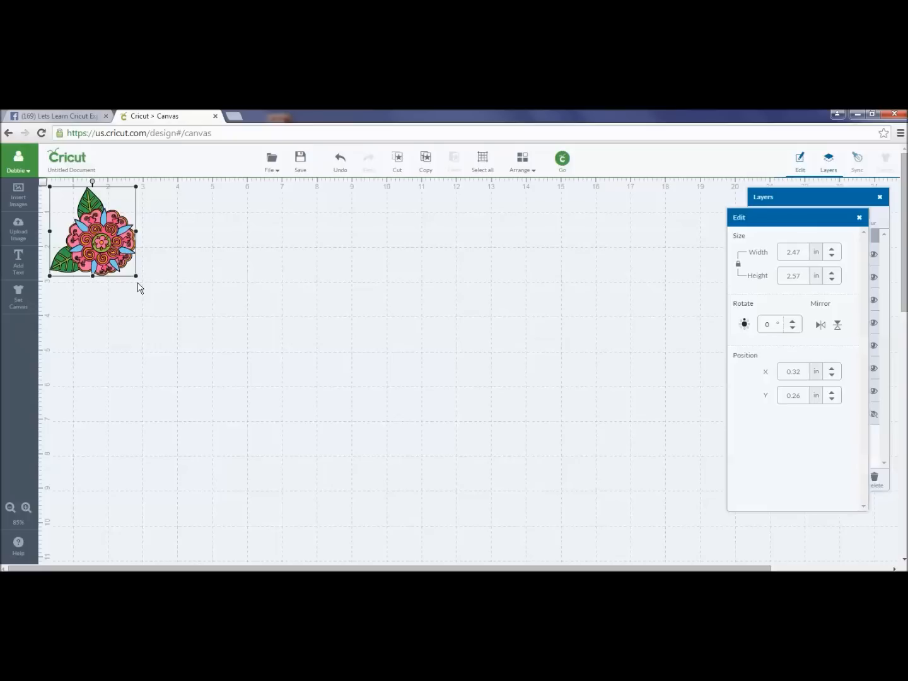
left_click_drag(135, 276, 139, 283)
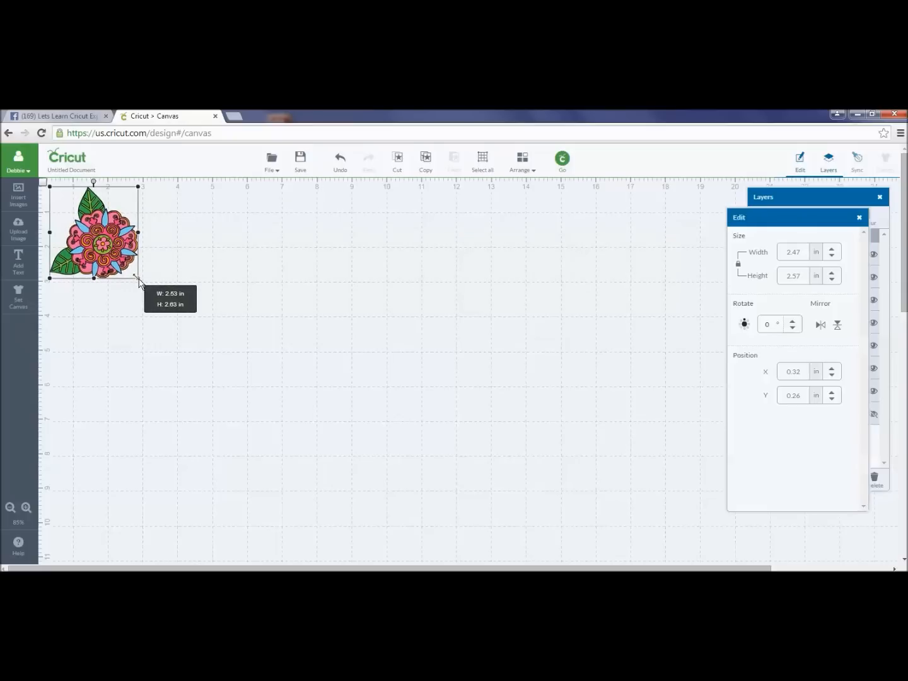
left_click_drag(138, 279, 140, 282)
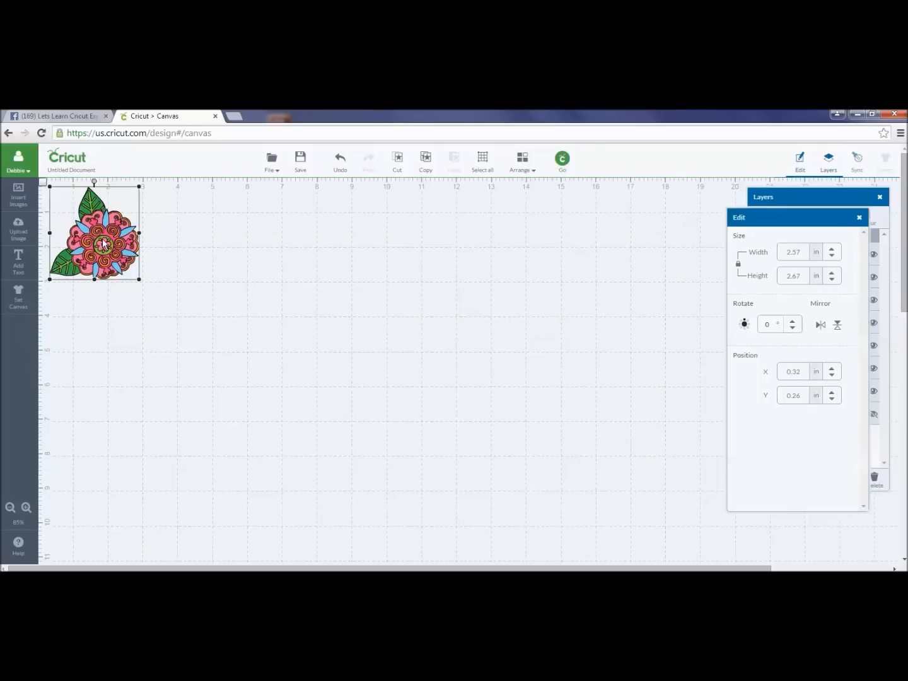
left_click_drag(102, 241, 99, 239)
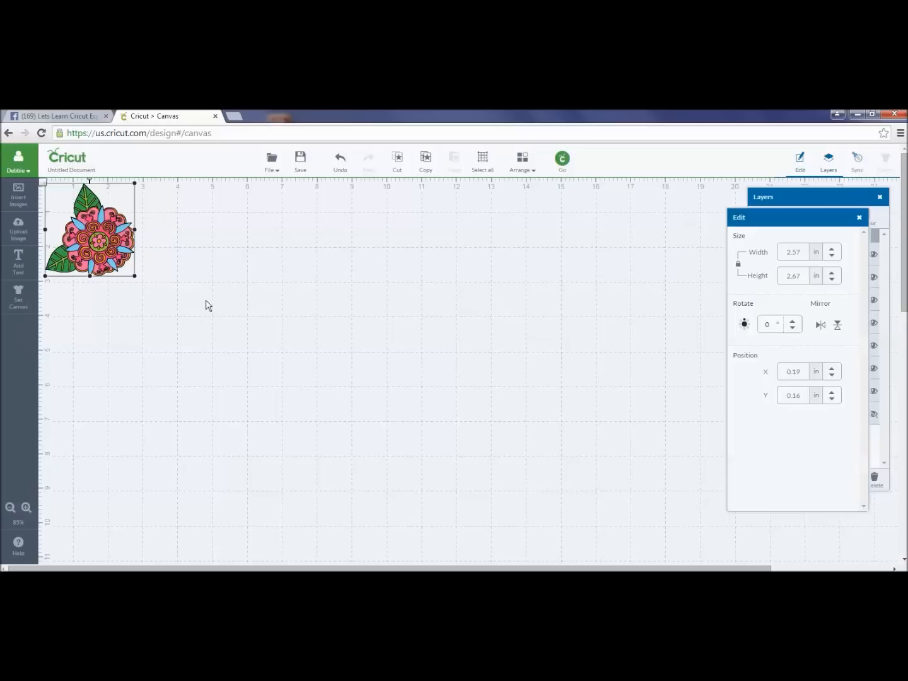
left_click(305, 371)
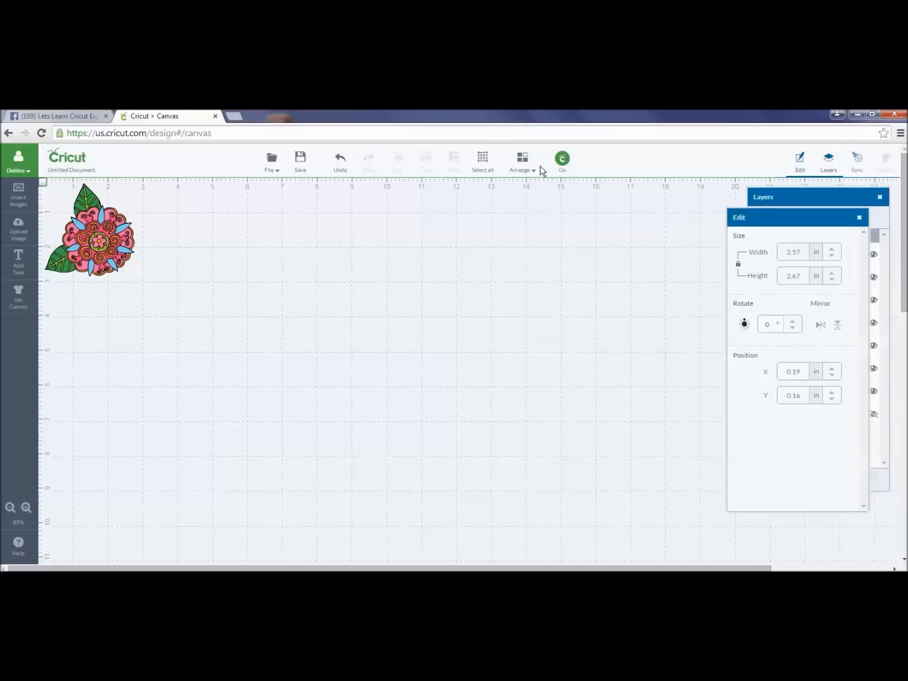
Preview how the flower's layers are distributed over the cutting mats and return to the canvas
left_click(561, 161)
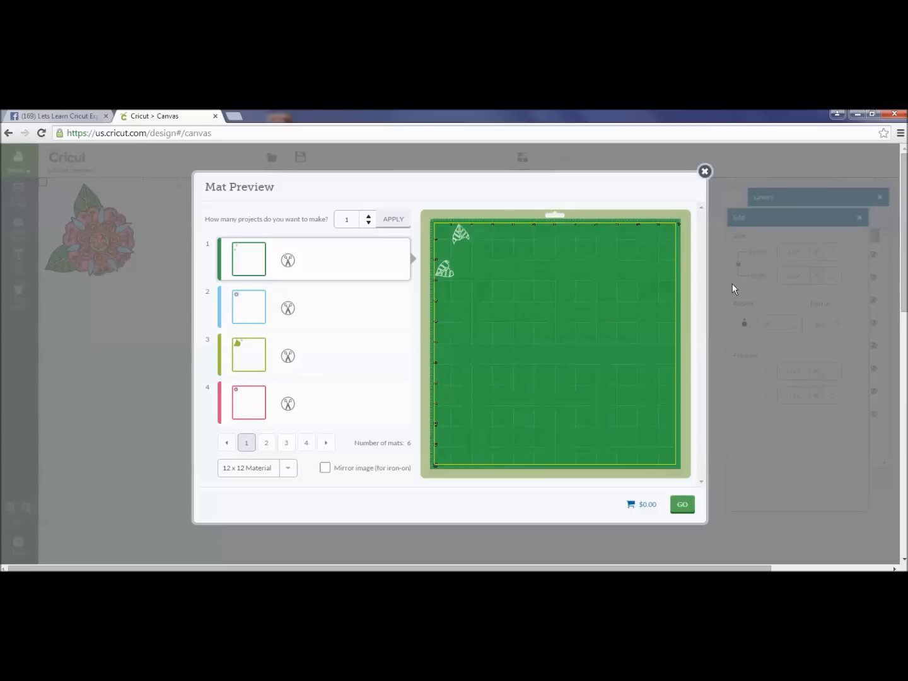
left_click(705, 172)
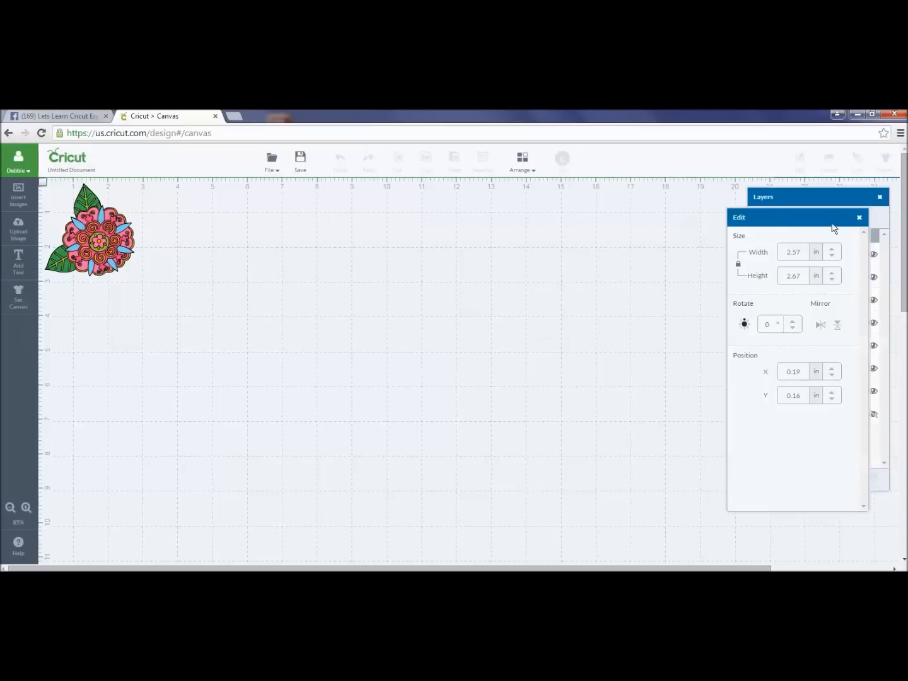
Ungroup the flower into separate layers and clear the Layers and Edit panels from the canvas
left_click(859, 220)
left_click_drag(823, 201, 546, 207)
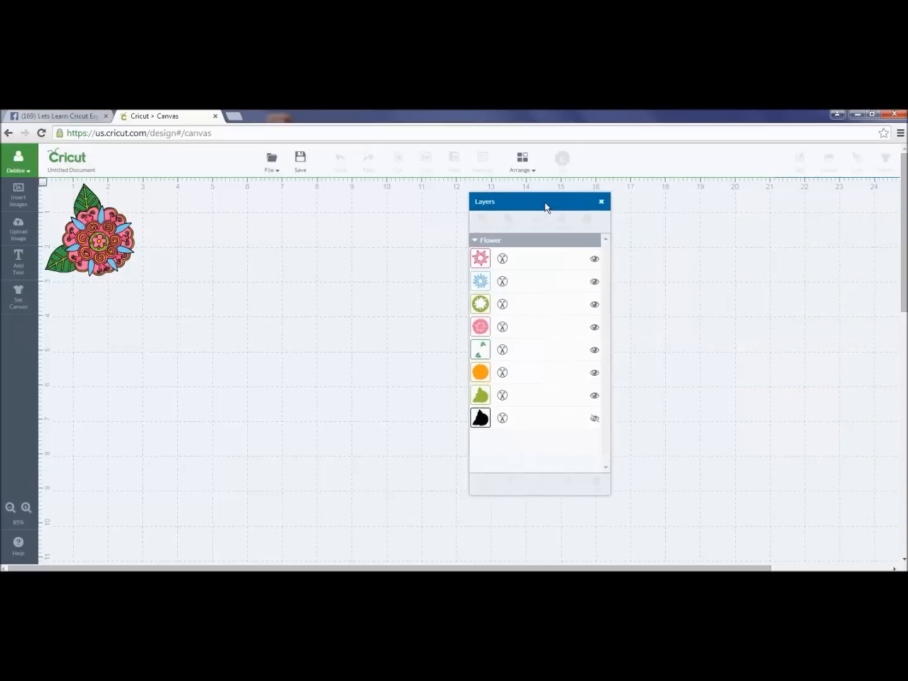
left_click(82, 257)
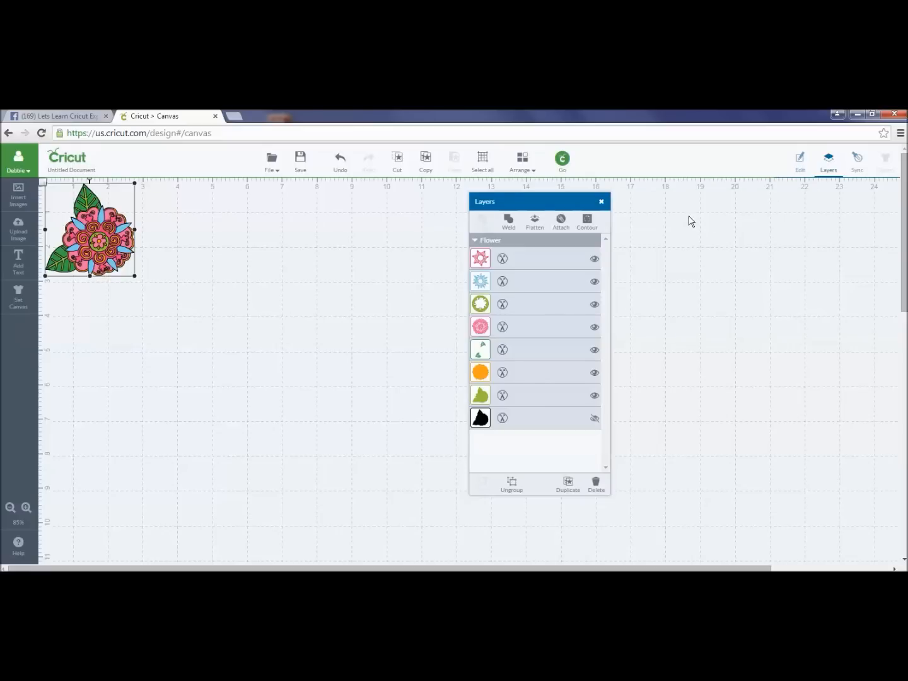
left_click(800, 161)
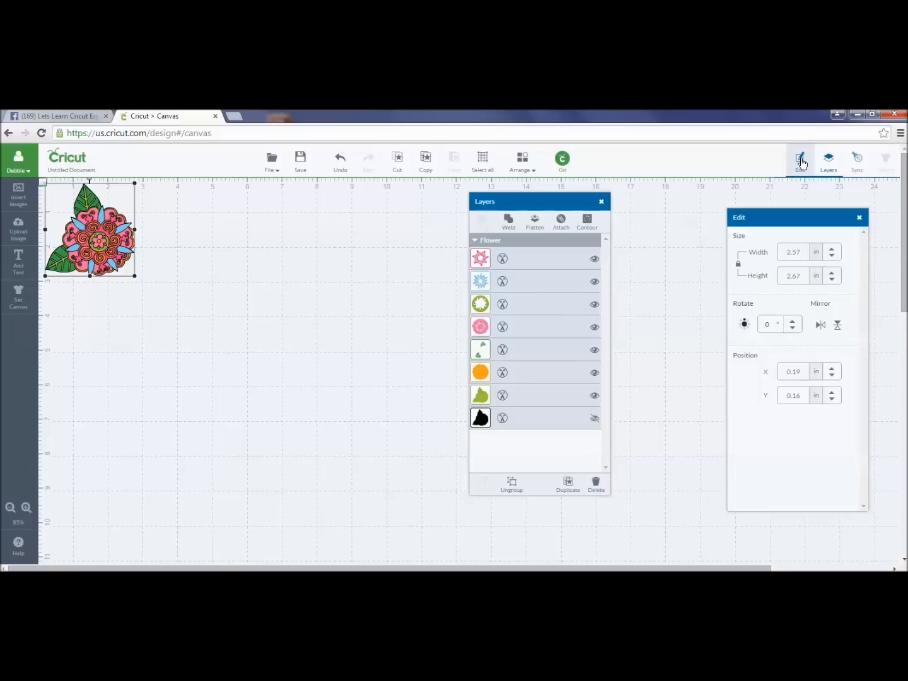
left_click(826, 163)
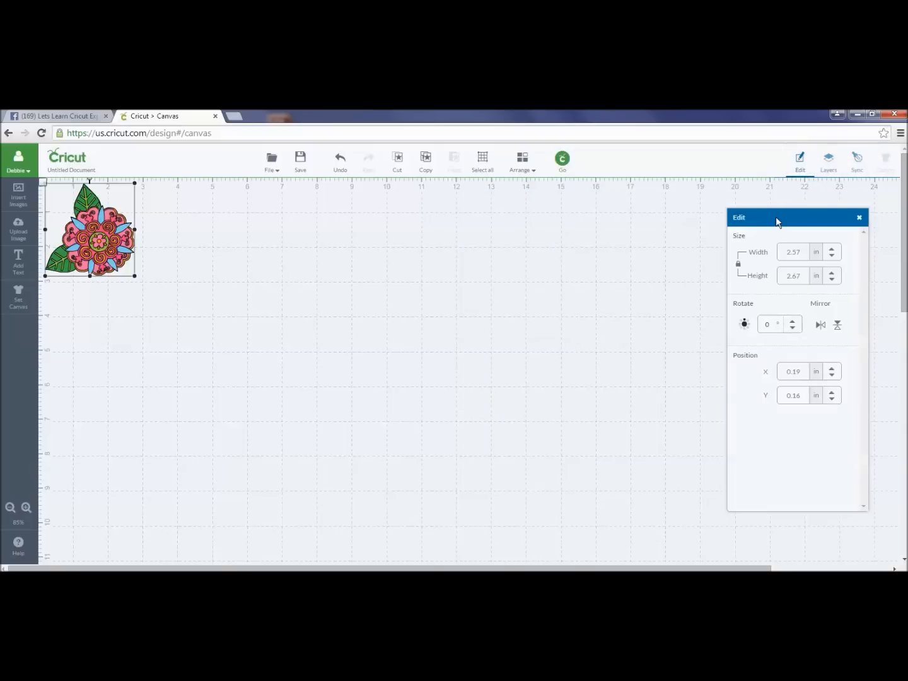
left_click(831, 161)
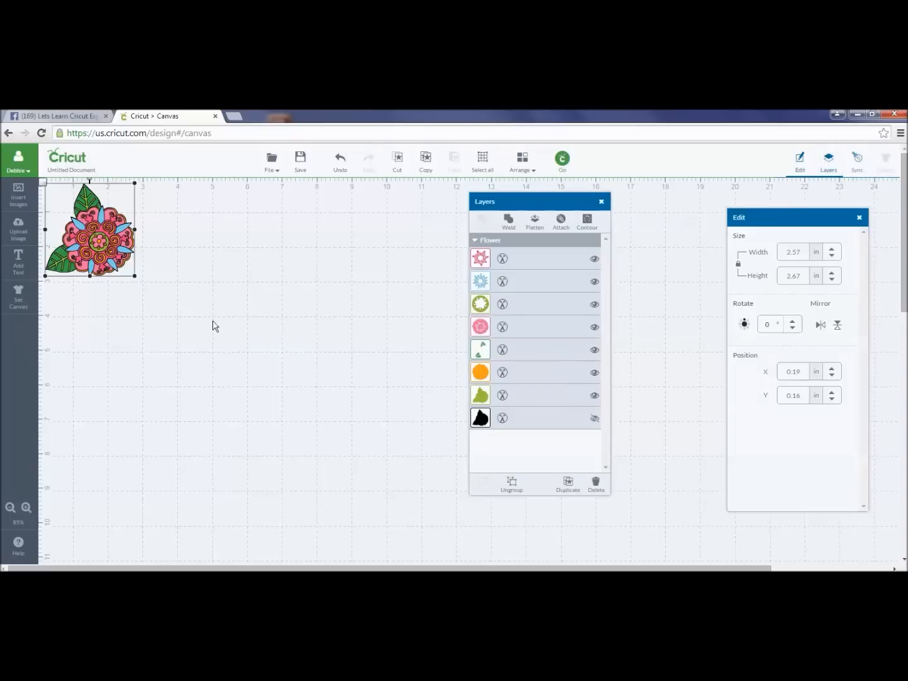
left_click(512, 484)
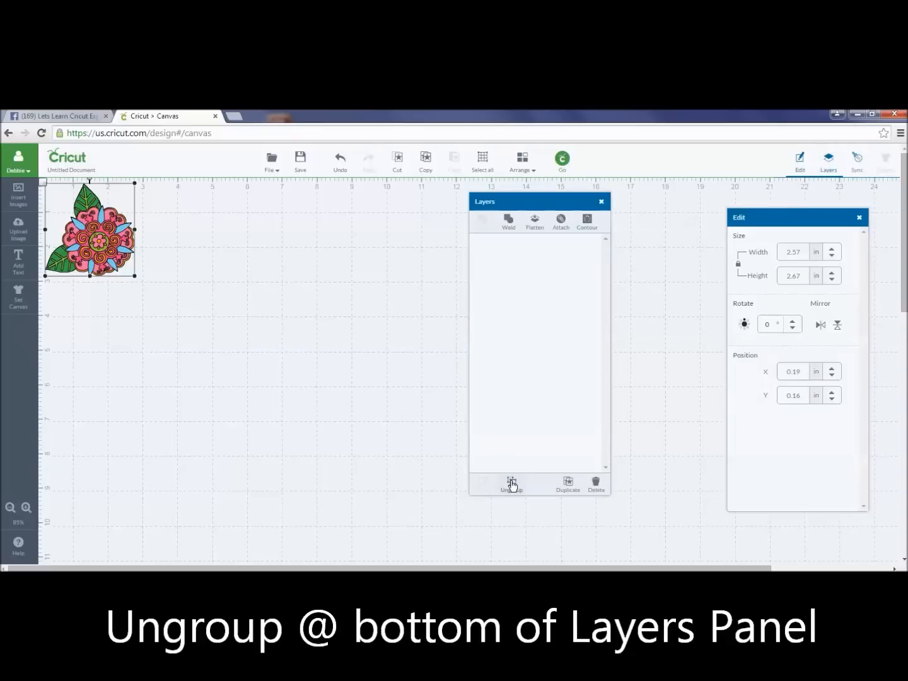
left_click(602, 202)
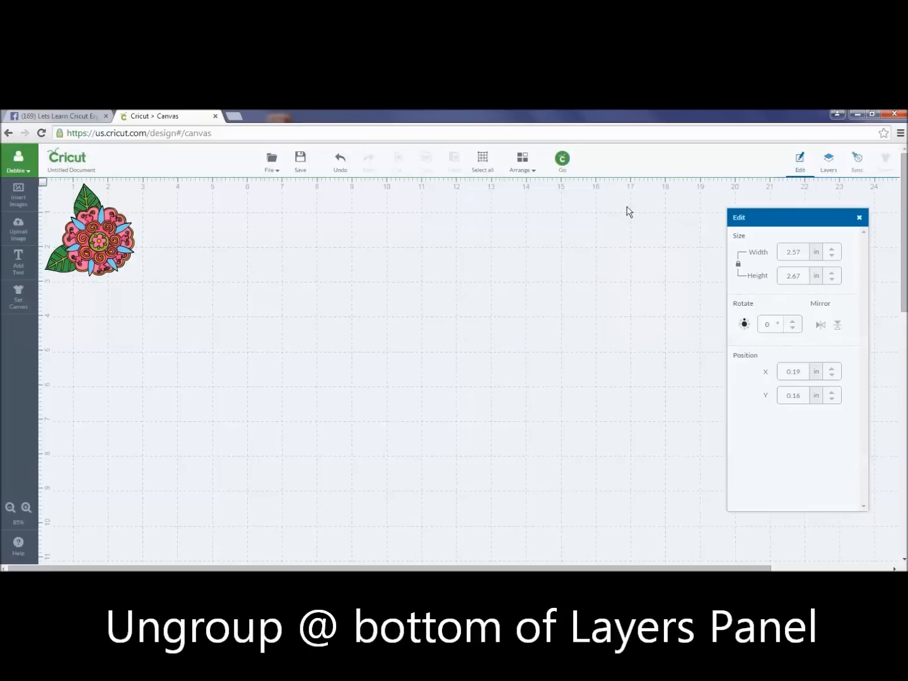
left_click(860, 219)
Move the dark pink swirl layer out near the 10 in mark and the blue petal layer into the empty space below
left_click_drag(106, 264, 427, 263)
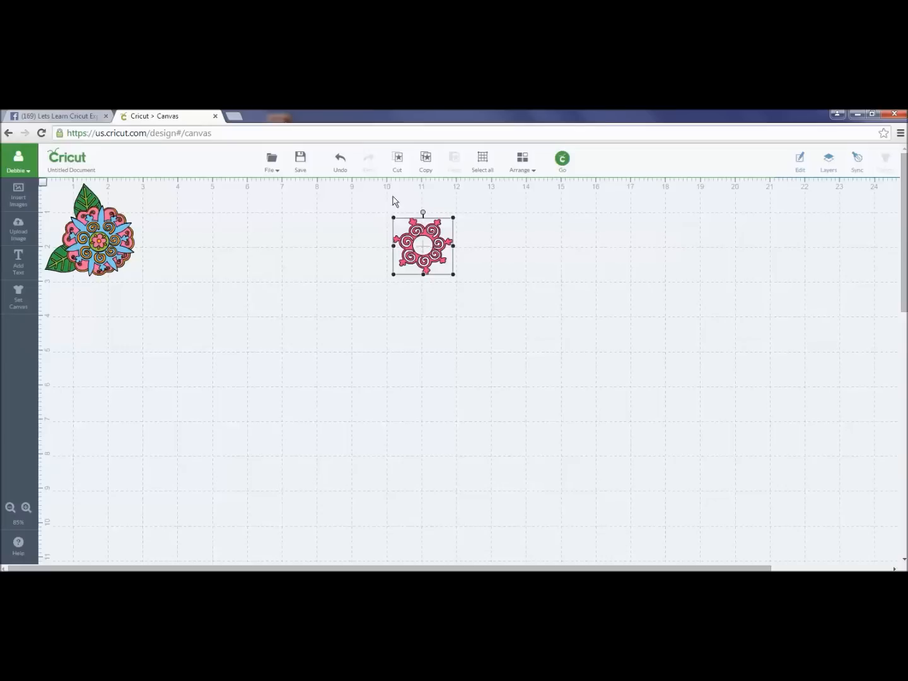
left_click_drag(433, 253, 401, 242)
left_click_drag(101, 257, 292, 257)
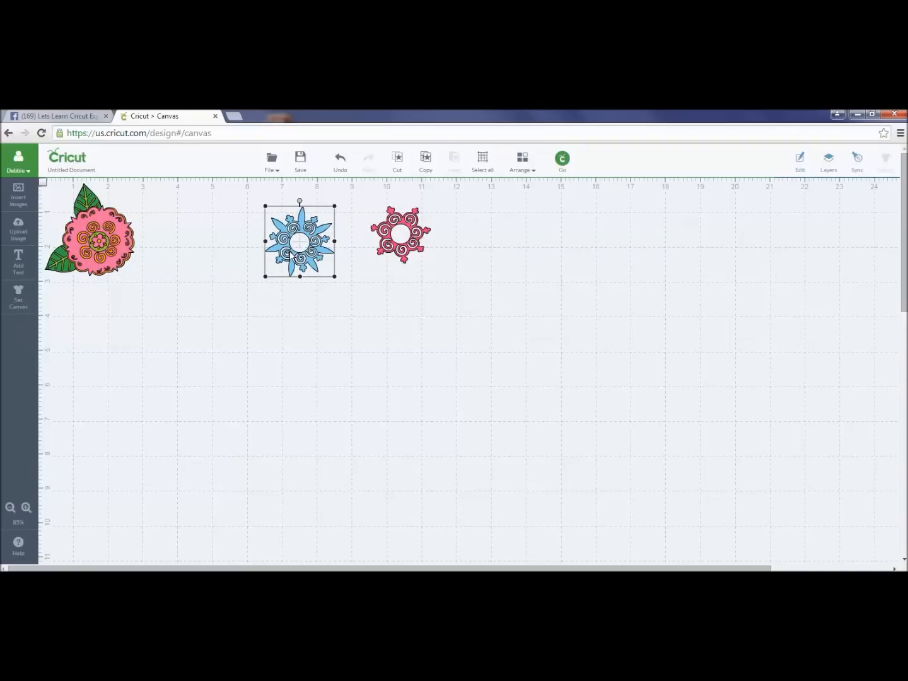
left_click_drag(307, 259, 258, 412)
Spread the light pink and orange layers along the upper row, the leaves below the green base, and the small green ring beside its upper leaf
left_click_drag(127, 268, 326, 273)
left_click(125, 269)
left_click_drag(124, 268, 205, 254)
left_click_drag(63, 268, 67, 377)
mouse_move(99, 251)
left_mouse_down()
mouse_move(67, 214)
mouse_move(99, 241)
left_mouse_up()
left_click_drag(184, 241, 242, 240)
left_click_drag(314, 245, 312, 237)
mouse_move(407, 240)
left_mouse_down()
mouse_move(392, 238)
mouse_move(403, 241)
left_mouse_up()
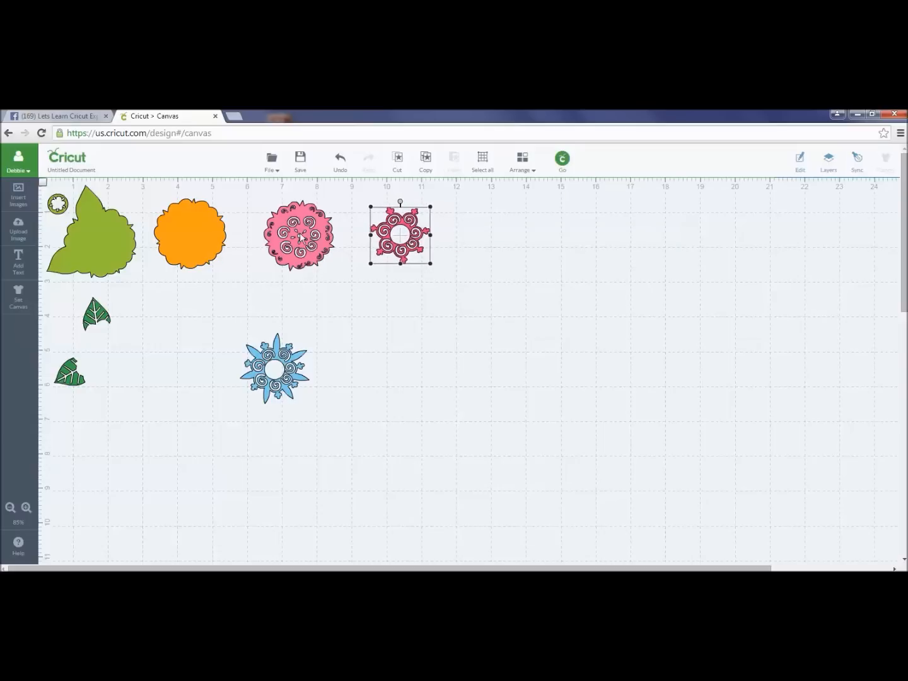
Adjust the green base layer's position and space the orange layer evenly between it and the light pink flower
left_click_drag(96, 241, 112, 251)
left_click(137, 334)
left_click(147, 284)
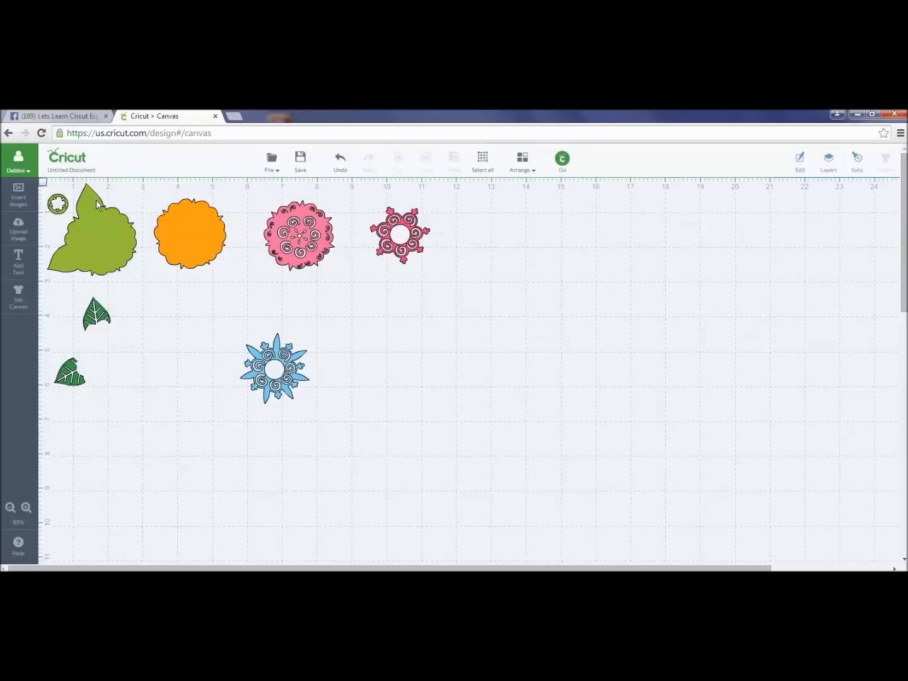
left_click(208, 250)
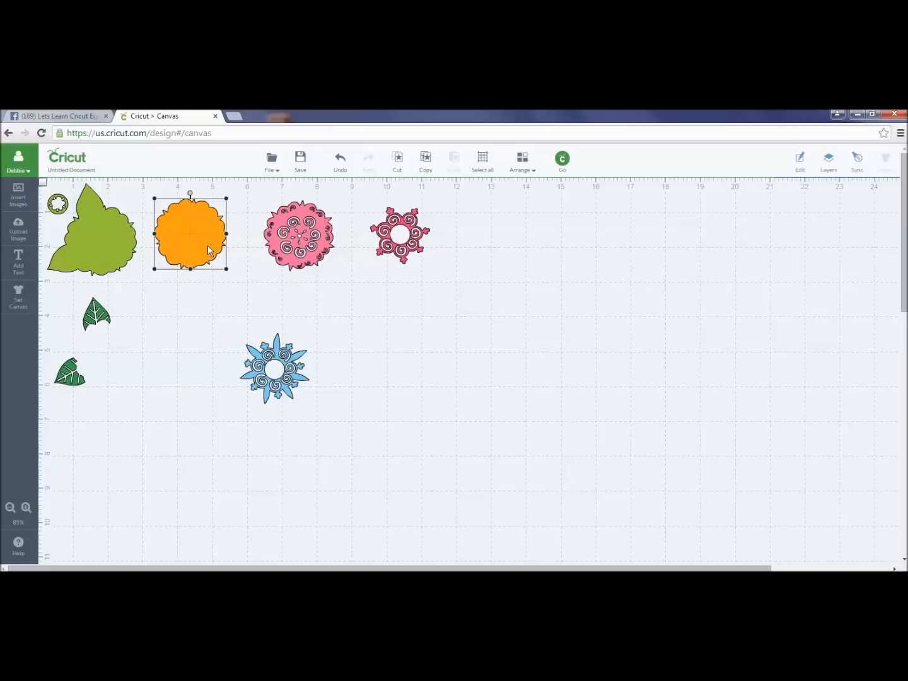
left_click(181, 295)
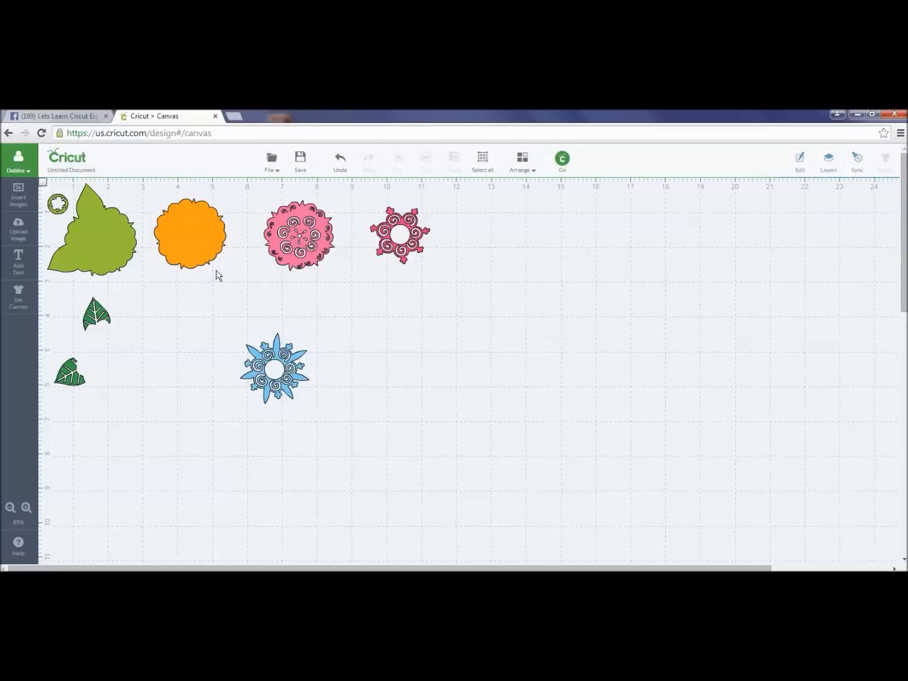
mouse_move(201, 233)
left_mouse_down()
mouse_move(188, 218)
mouse_move(196, 223)
left_mouse_up()
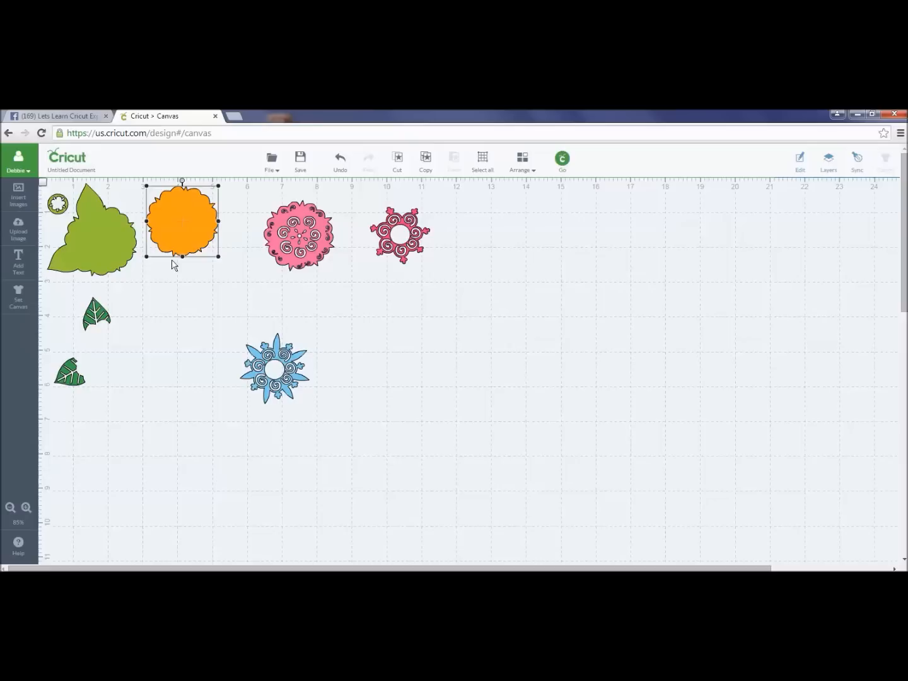
left_click_drag(192, 216, 210, 230)
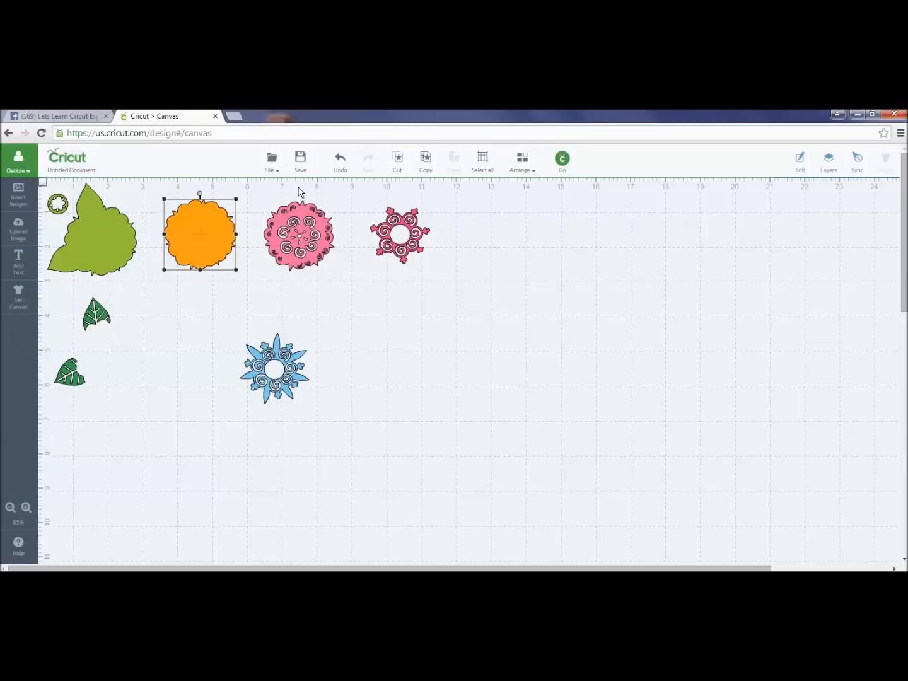
Tighten the layout by moving the blue petals below the orange layer, the leaves closer to the green base, and the dark pink swirl slightly inward
left_click_drag(401, 241, 397, 243)
left_click_drag(279, 372, 158, 332)
left_click_drag(96, 305, 99, 296)
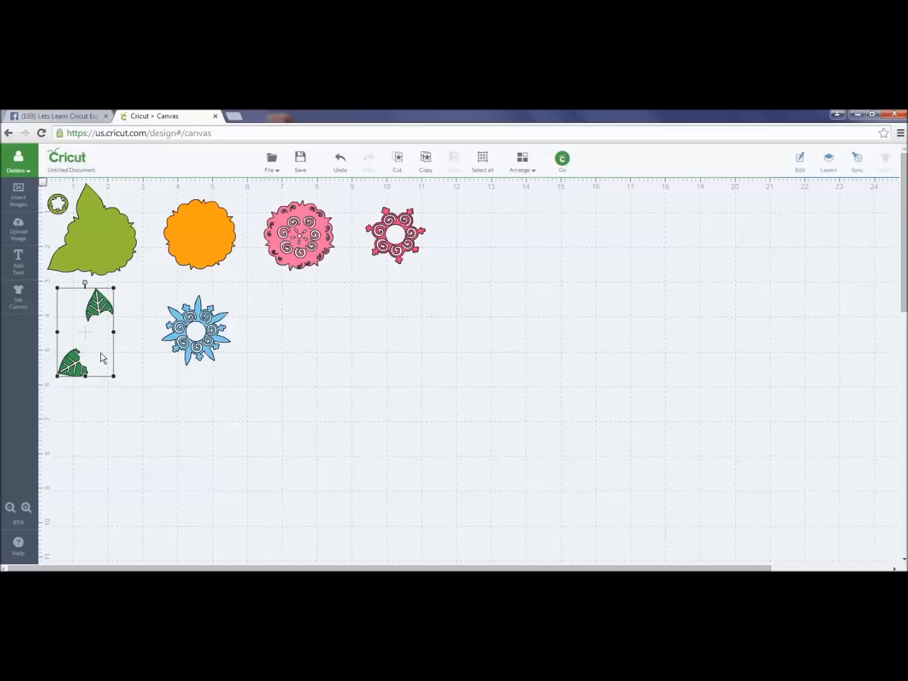
left_click_drag(101, 341, 103, 342)
left_click(146, 413)
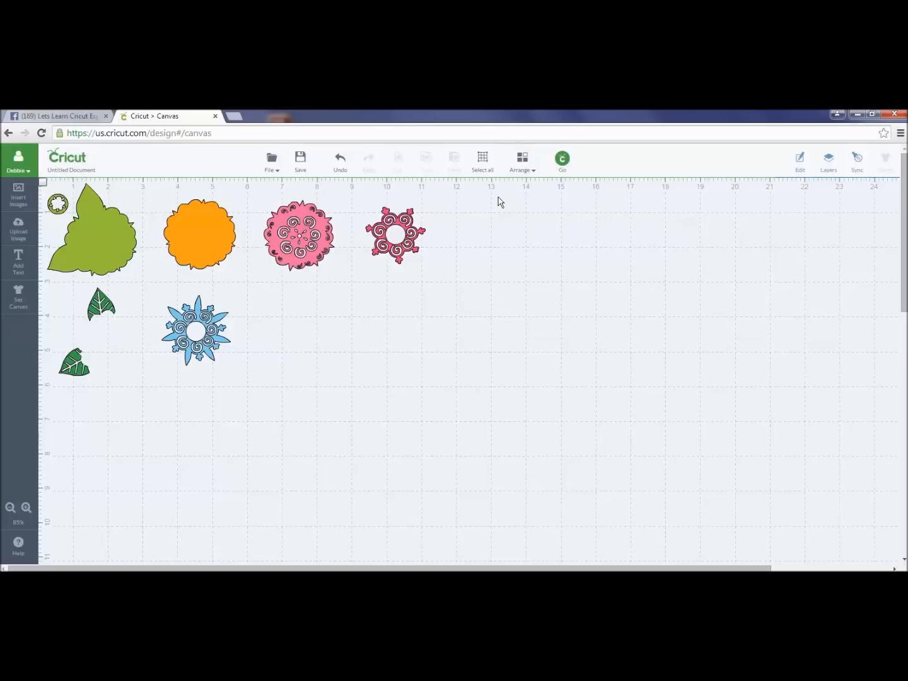
Select all the flower pieces on the canvas and attach them so they keep their layout
left_click(483, 165)
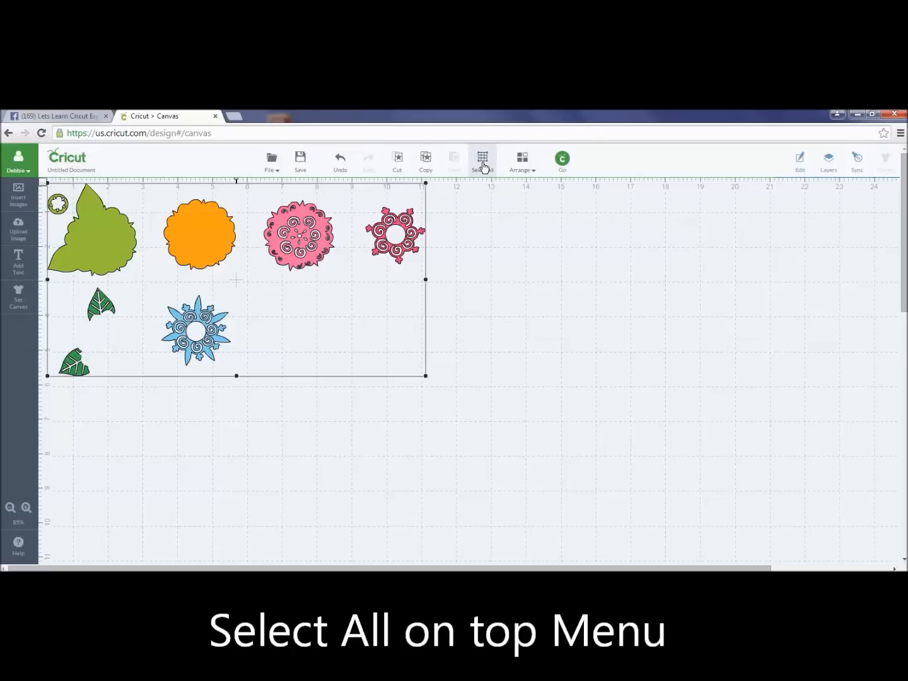
left_click(827, 159)
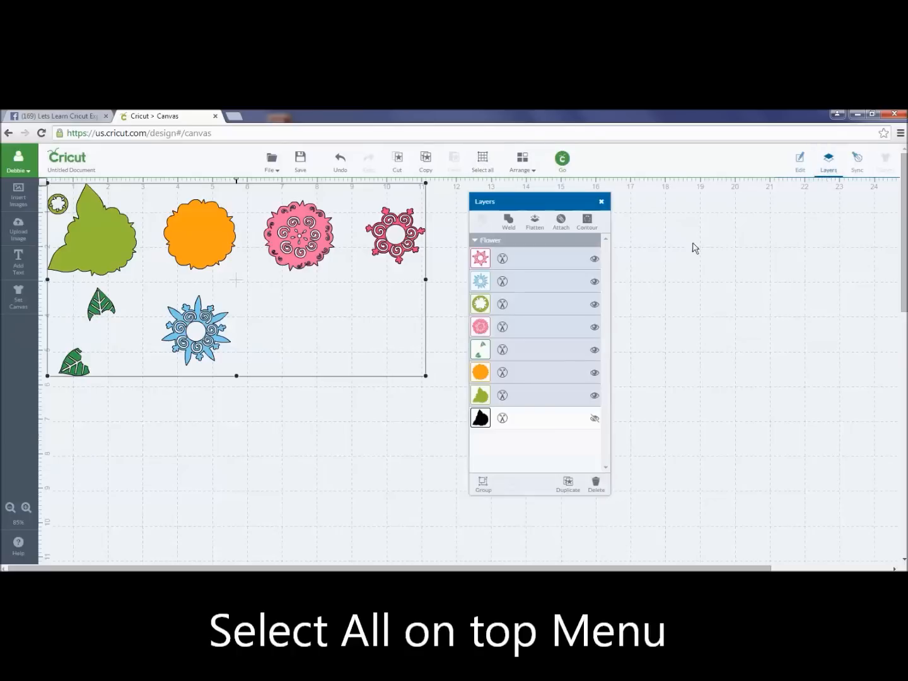
left_click(561, 223)
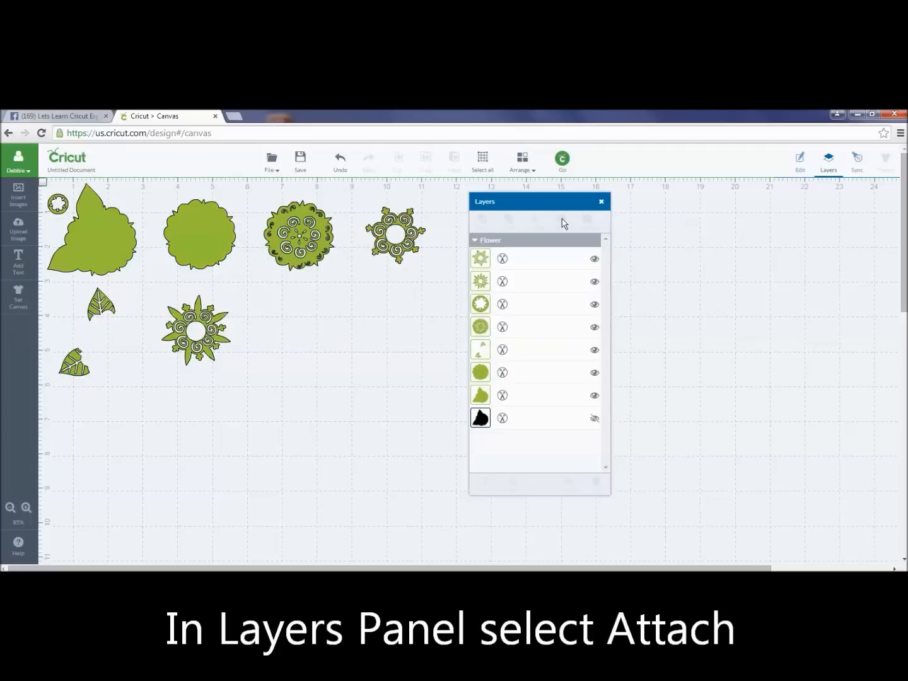